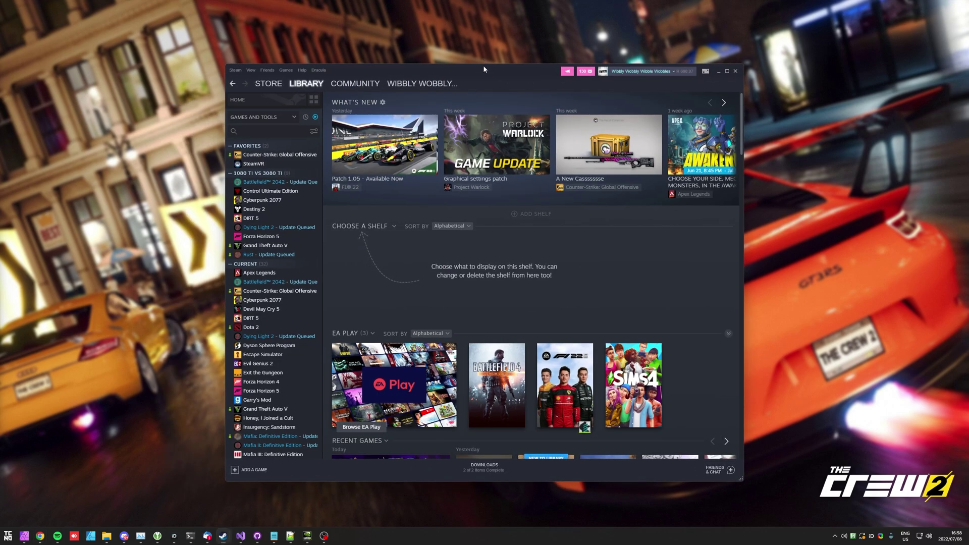
Step: Search the Steam library for 'crew' and launch The Crew 2
{"action": "left_click", "coordinate": [270, 183]}
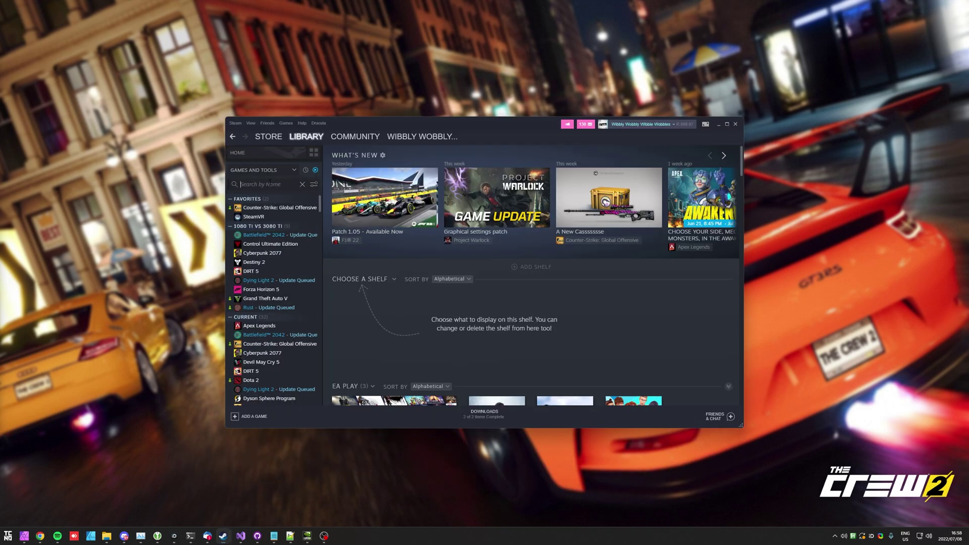
{"action": "type", "text": "crew"}
{"action": "left_click", "coordinate": [256, 216]}
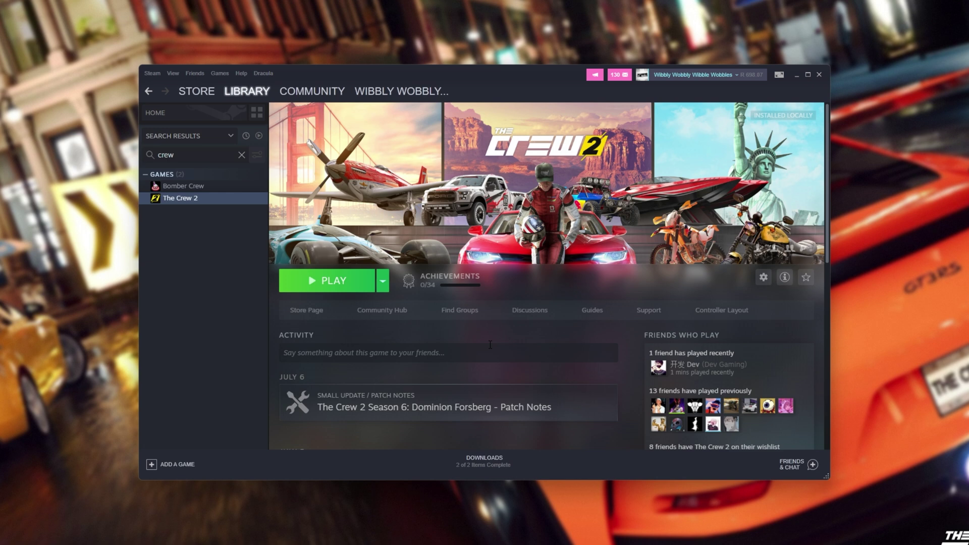
{"action": "left_click", "coordinate": [334, 291]}
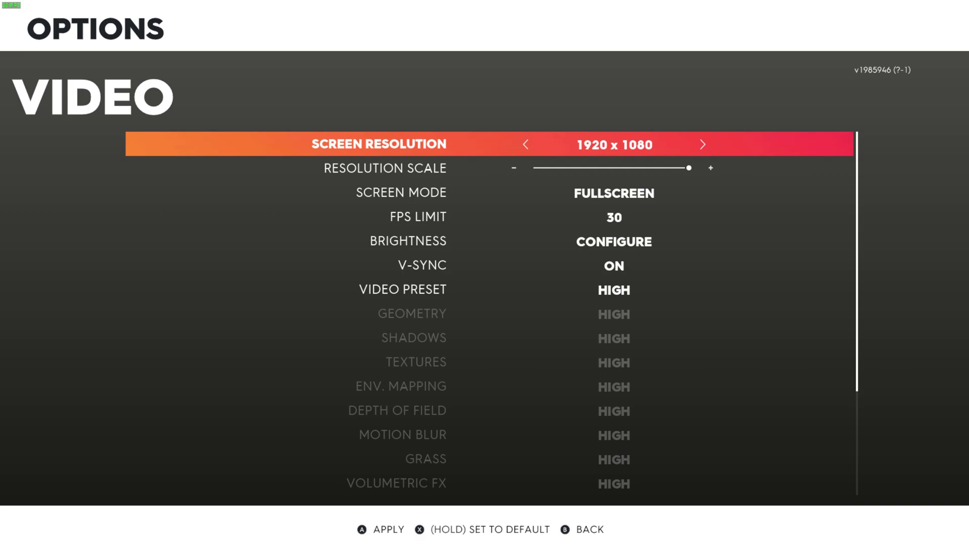
Step: Set the screen resolution to 2560 x 1440 and the FPS limit to 60
{"action": "key", "text": "Right"}
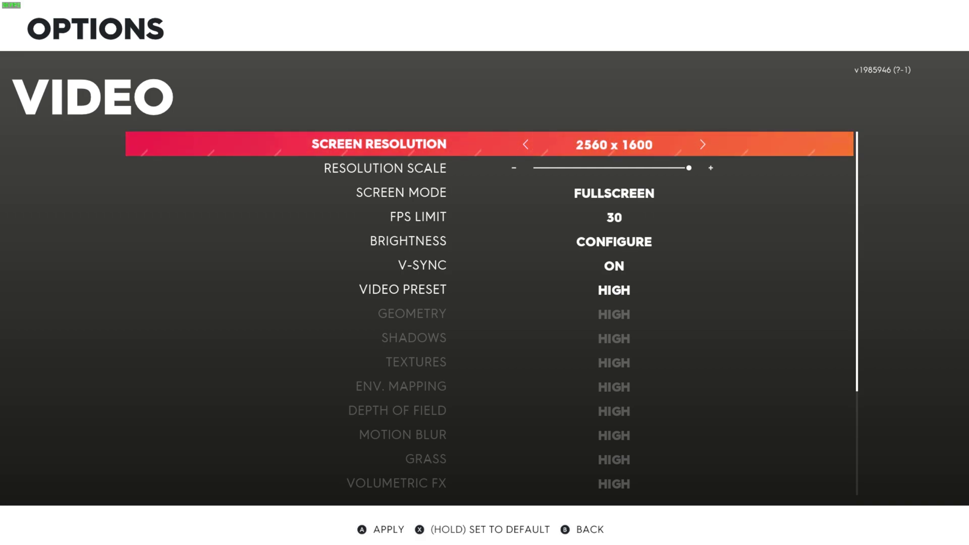
{"action": "key", "text": "Right"}
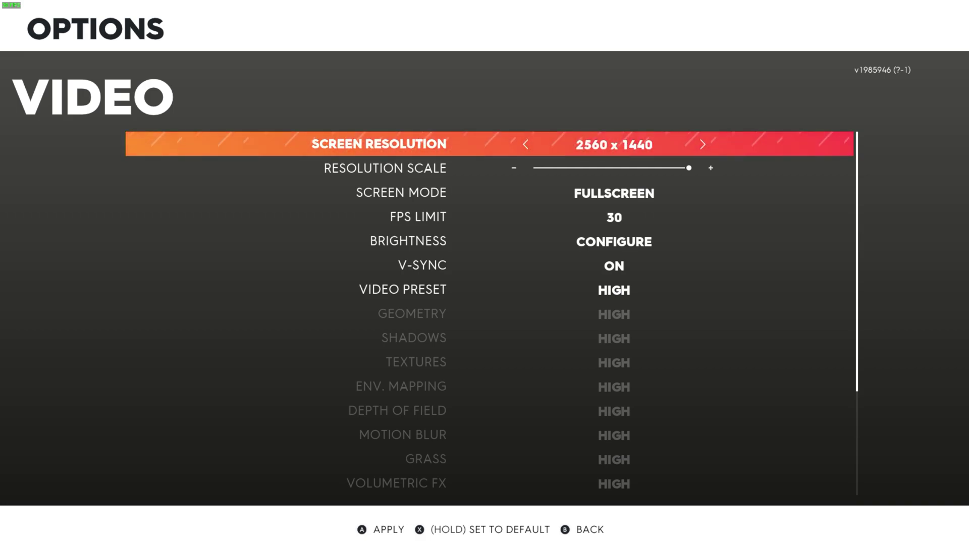
{"action": "key", "text": "Down"}
{"action": "key", "text": "Down"}
{"action": "key", "text": "Down"}
{"action": "key", "text": "Right"}
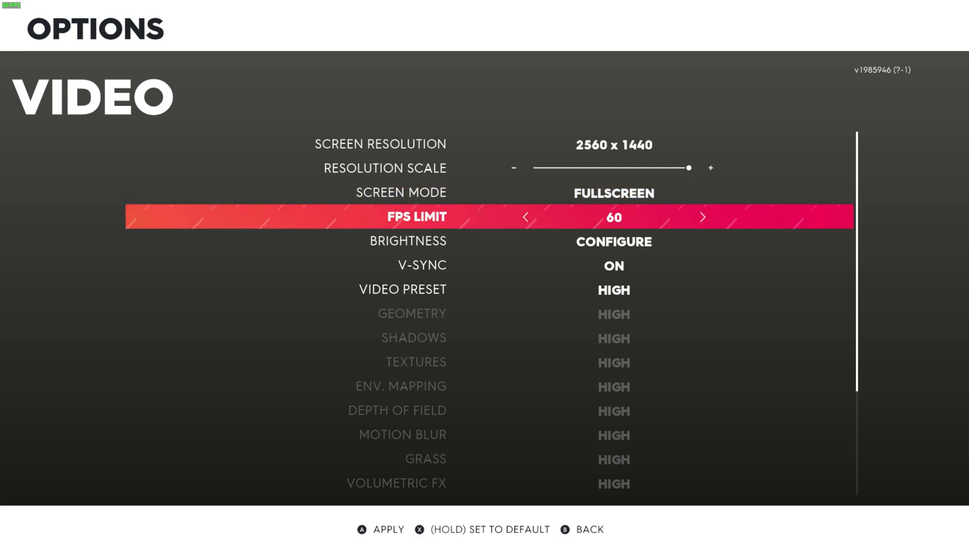
{"action": "key", "text": "Left"}
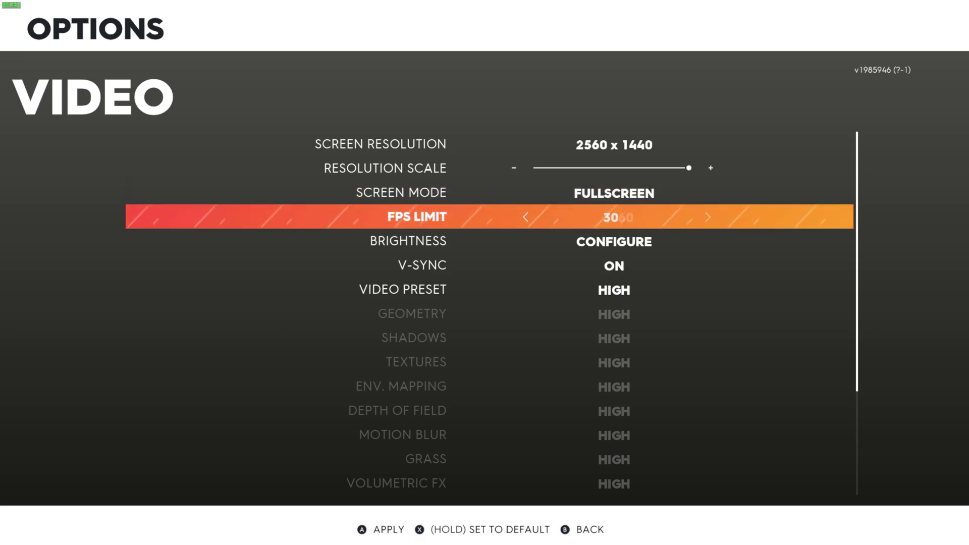
{"action": "key", "text": "Right"}
Step: Turn V-Sync off, apply it, and change the video preset from High to Ultra
{"action": "key", "text": "Up"}
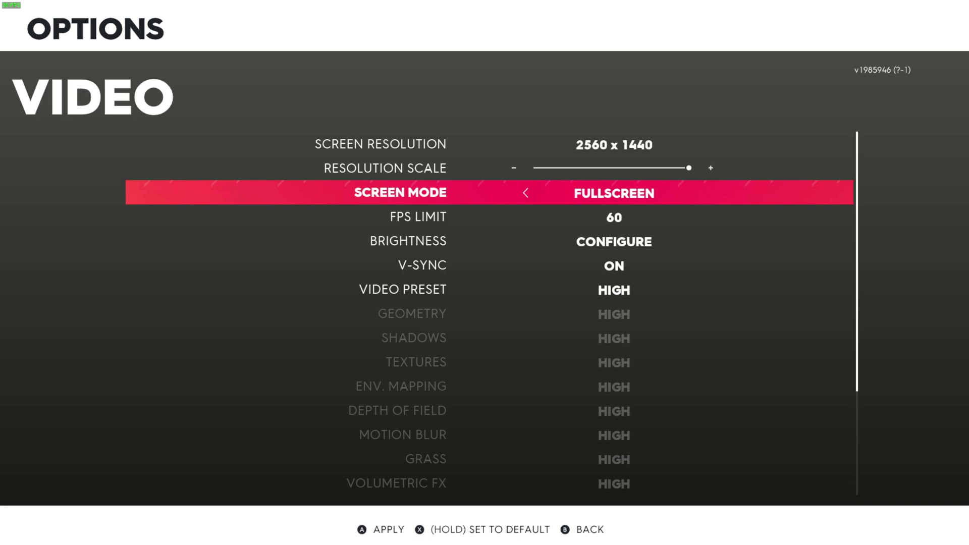
{"action": "key", "text": "Up"}
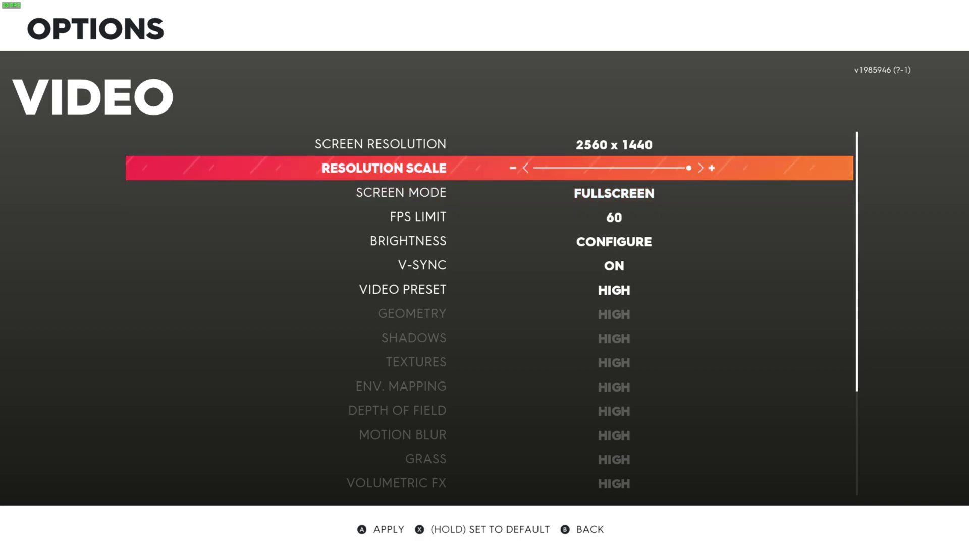
{"action": "key", "text": "Down"}
{"action": "key", "text": "Down"}
{"action": "key", "text": "Down"}
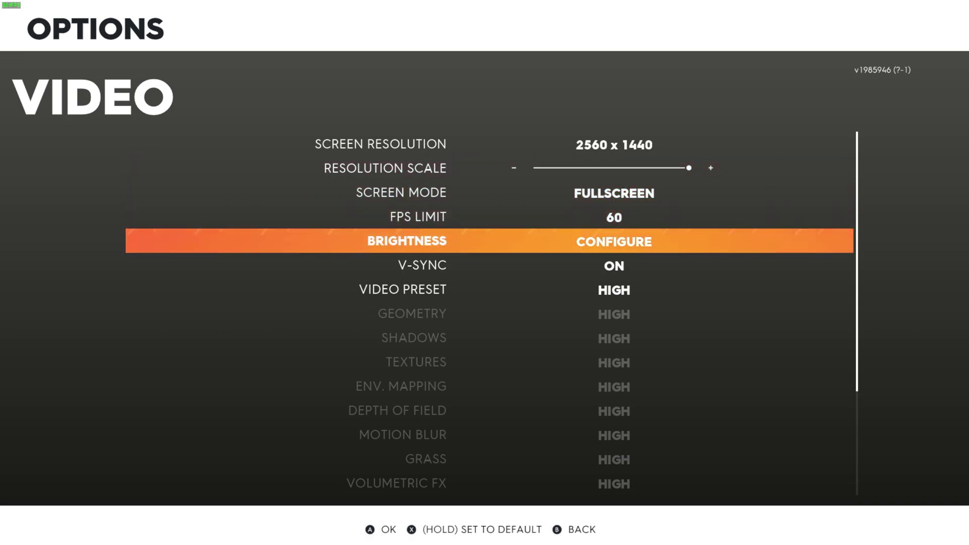
{"action": "key", "text": "Down"}
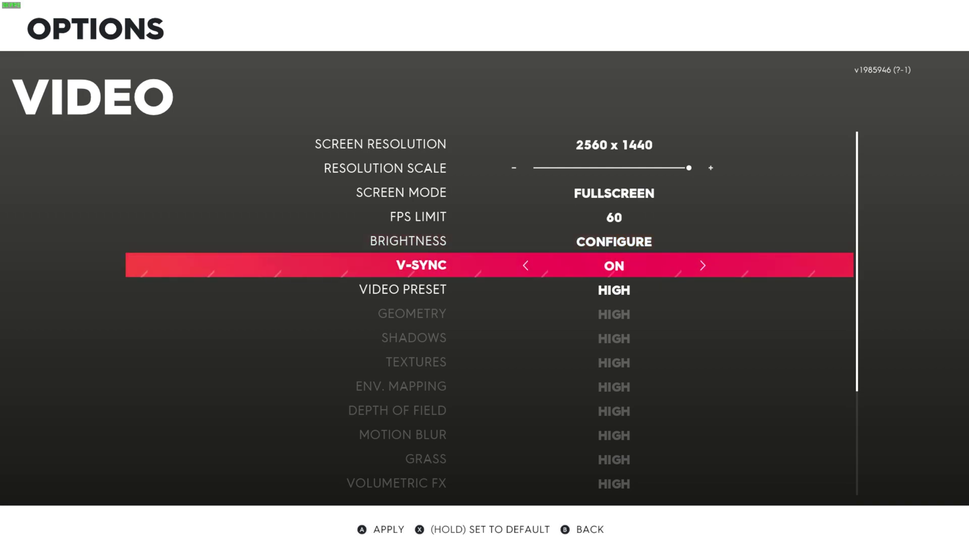
{"action": "key", "text": "Right"}
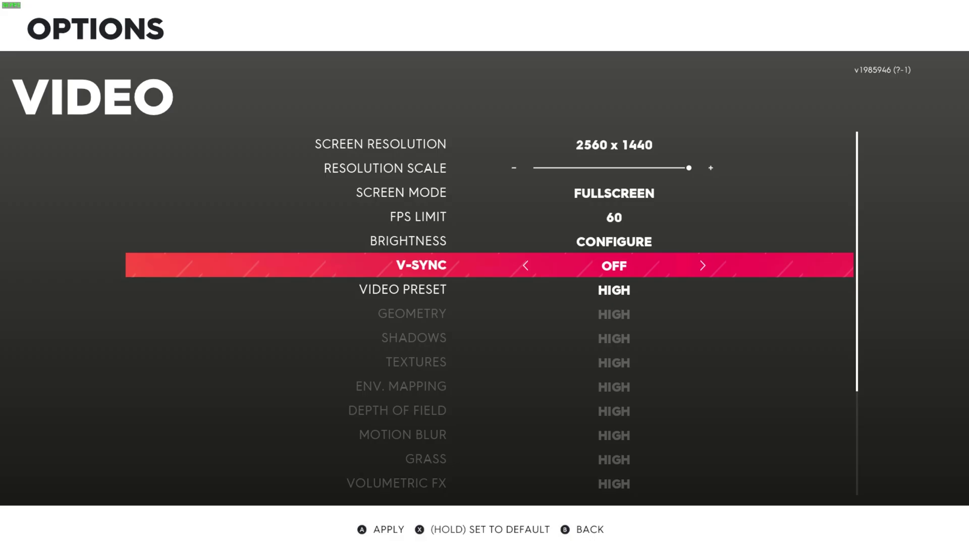
{"action": "key", "text": "Return"}
{"action": "key", "text": "Down"}
{"action": "key", "text": "Right"}
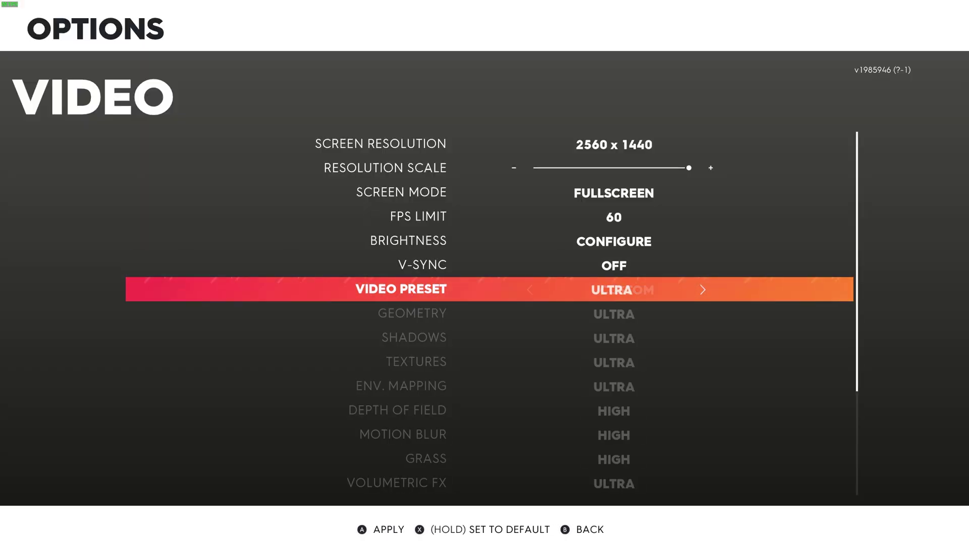
Step: Apply the Ultra preset, leave Options and continue past the Season 6 intro
{"action": "key", "text": "Return"}
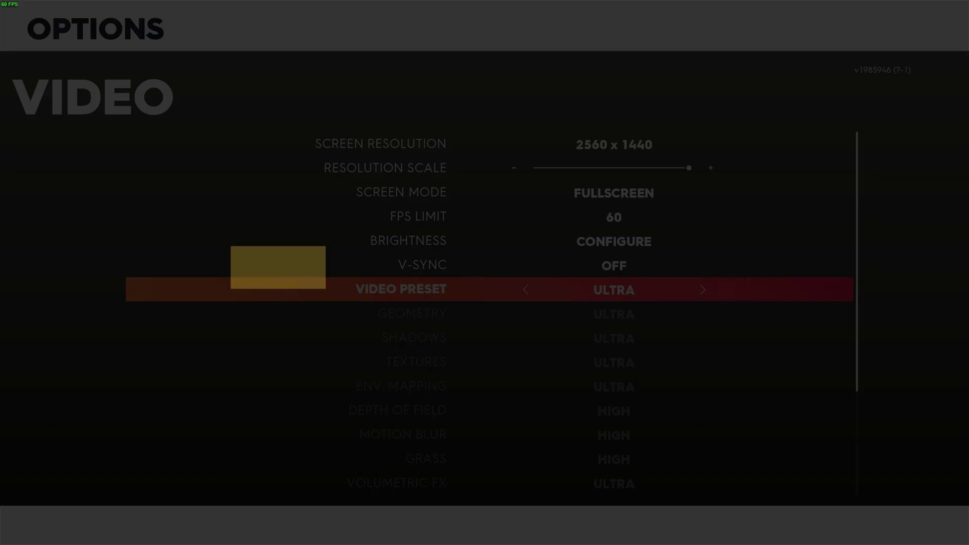
{"action": "key", "text": "Escape"}
{"action": "key", "text": "Return"}
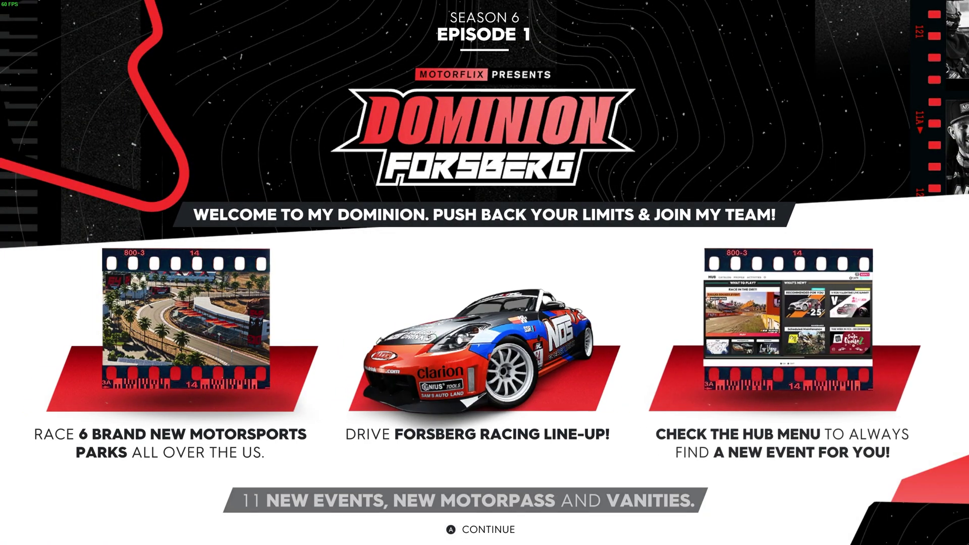
{"action": "key", "text": "Return"}
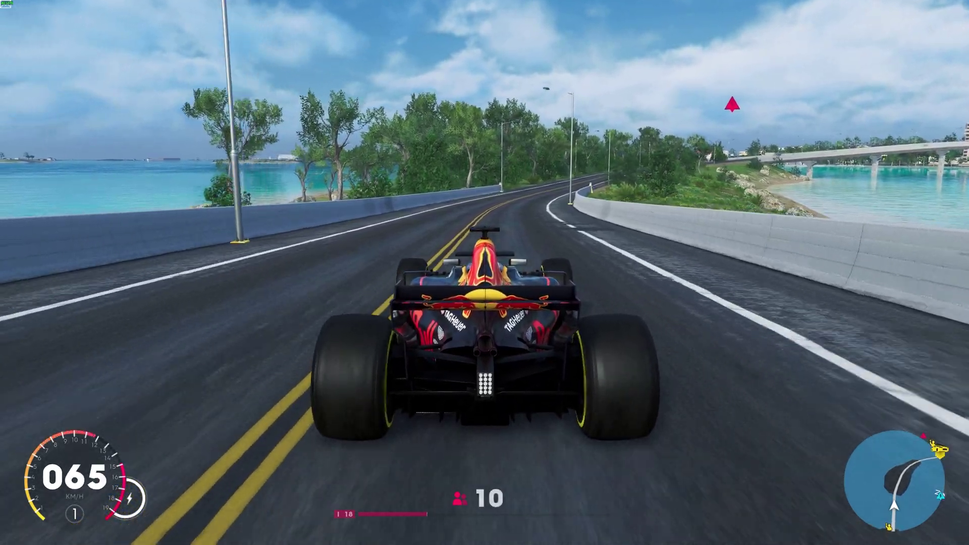
Step: Drive the F1 car along the coastal road past traffic onto the bridge
{"action": "key", "text": "w"}
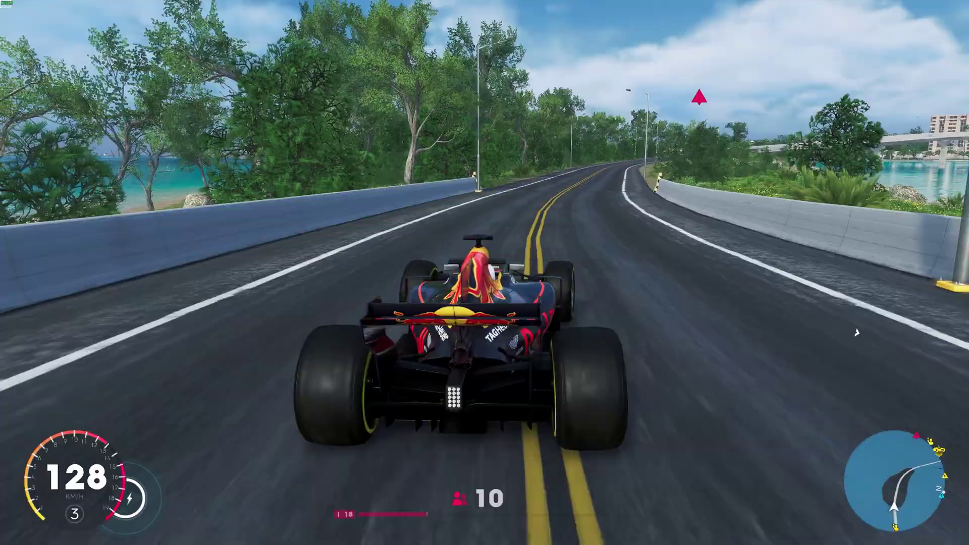
{"action": "key", "text": "w"}
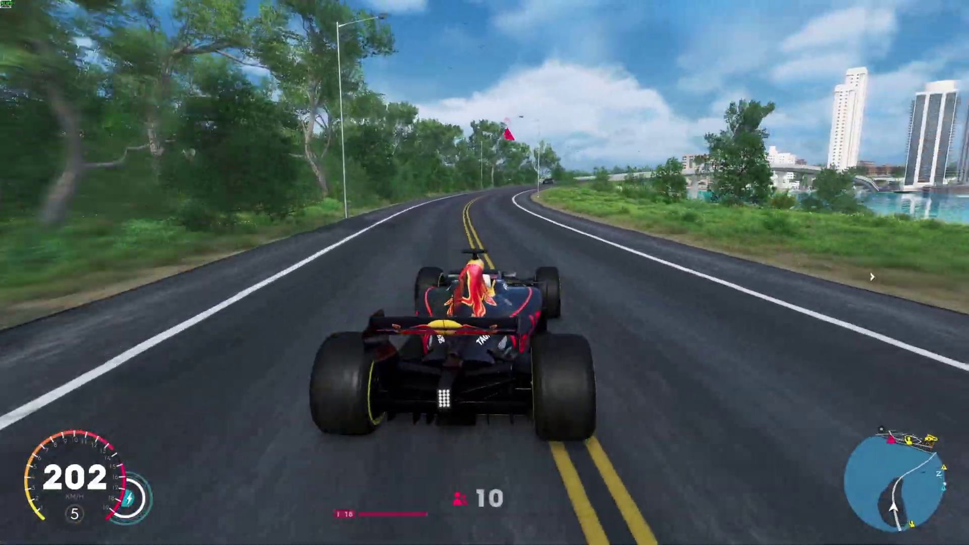
{"action": "key", "text": "w"}
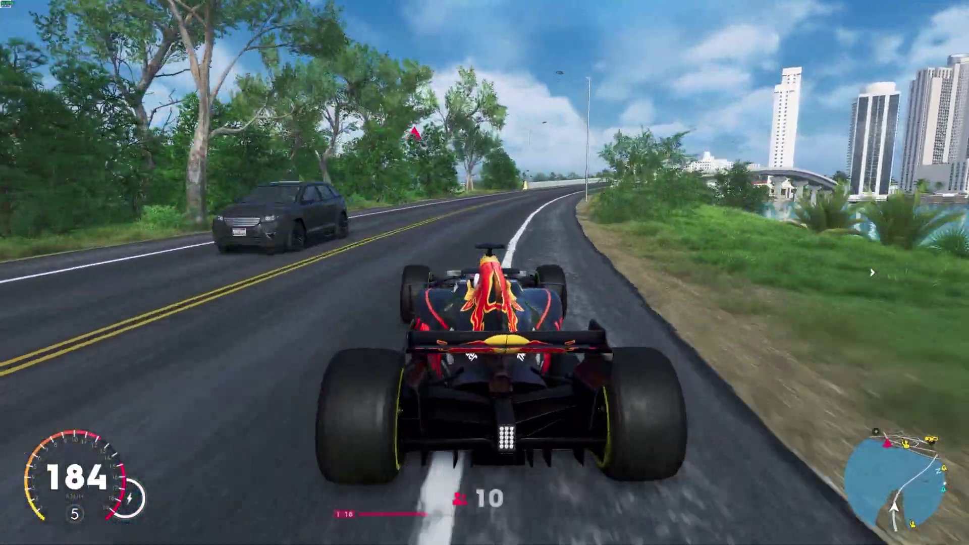
{"action": "key", "text": "w"}
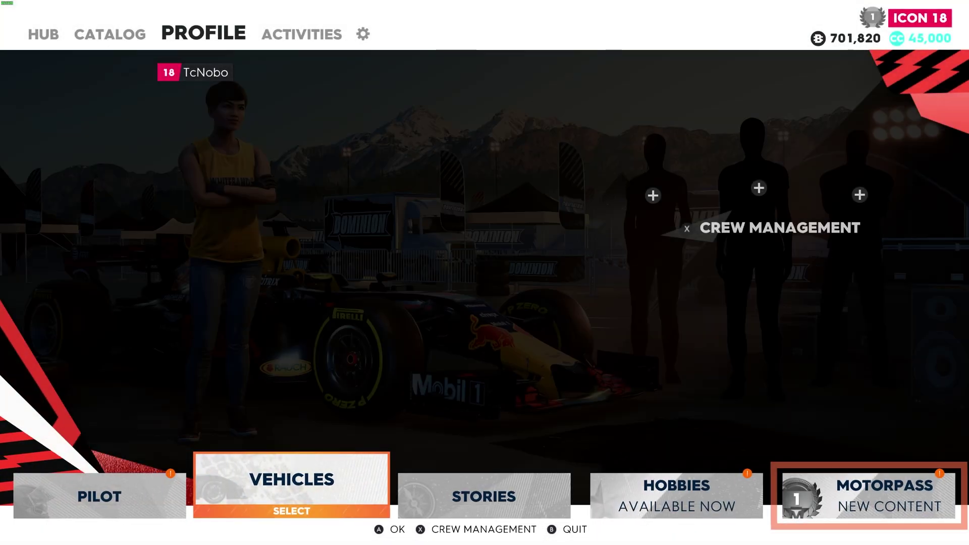
Step: In Settings > Video, lower the video preset from Ultra to Low and keep it
{"action": "key", "text": "Right"}
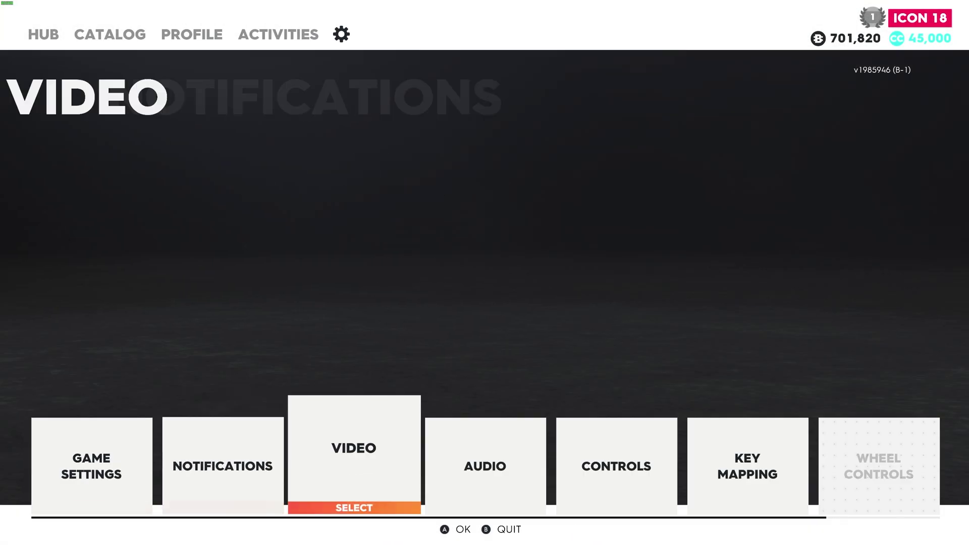
{"action": "key", "text": "Return"}
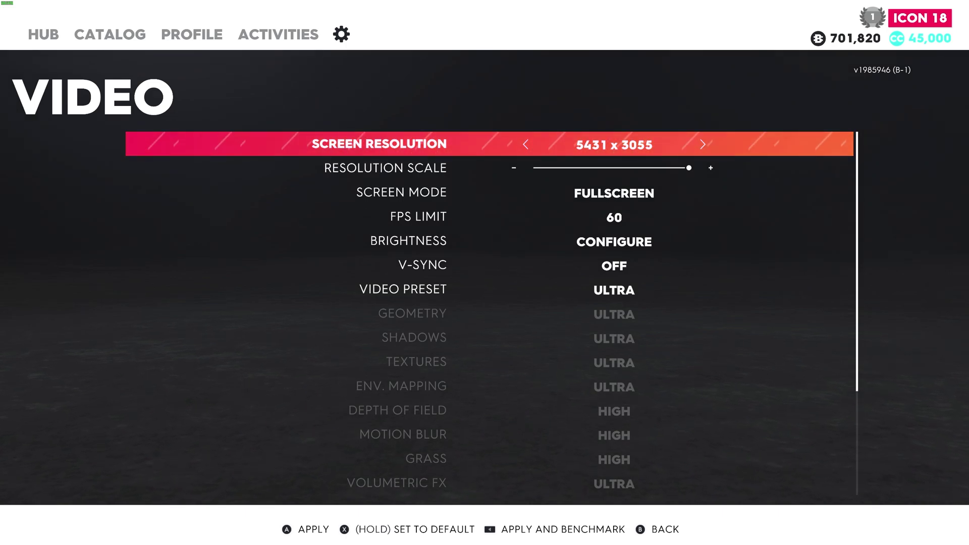
{"action": "key", "text": "Down"}
{"action": "key", "text": "Down"}
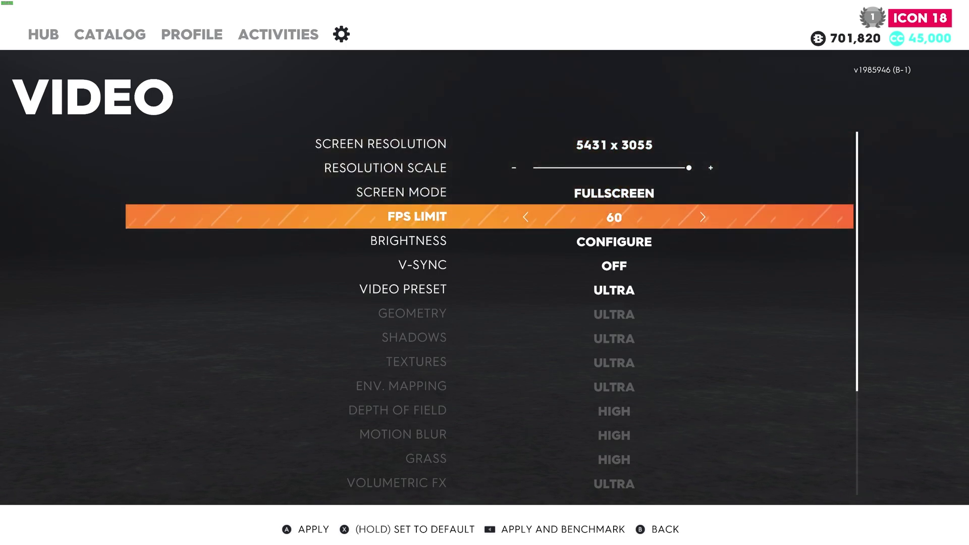
{"action": "key", "text": "Down"}
{"action": "key", "text": "Down"}
{"action": "key", "text": "Down"}
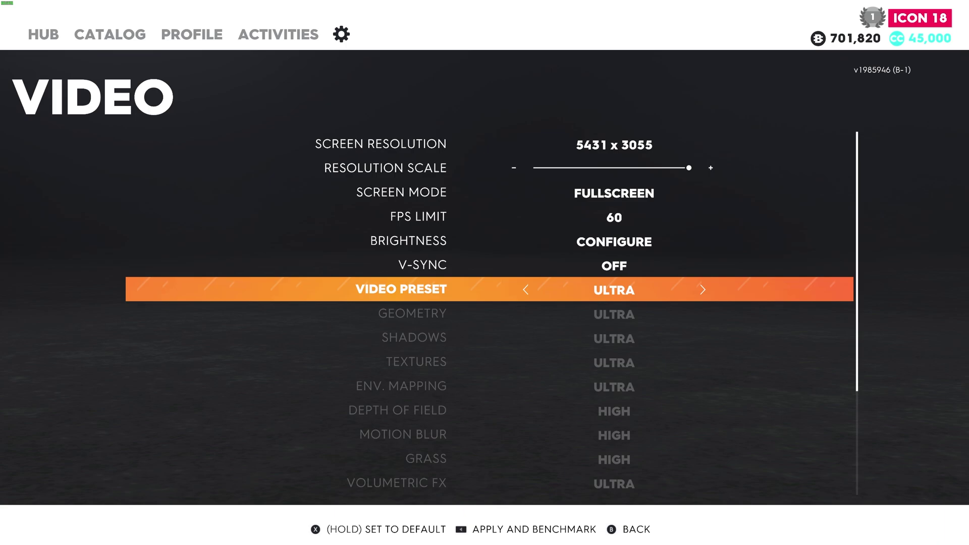
{"action": "key", "text": "Left"}
{"action": "key", "text": "Left"}
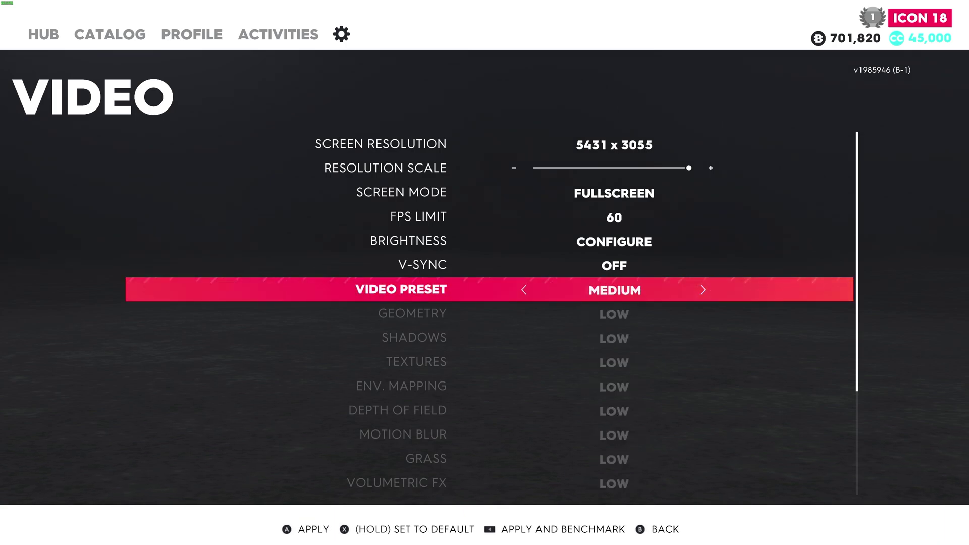
{"action": "key", "text": "Left"}
{"action": "key", "text": "Left"}
{"action": "key", "text": "Right"}
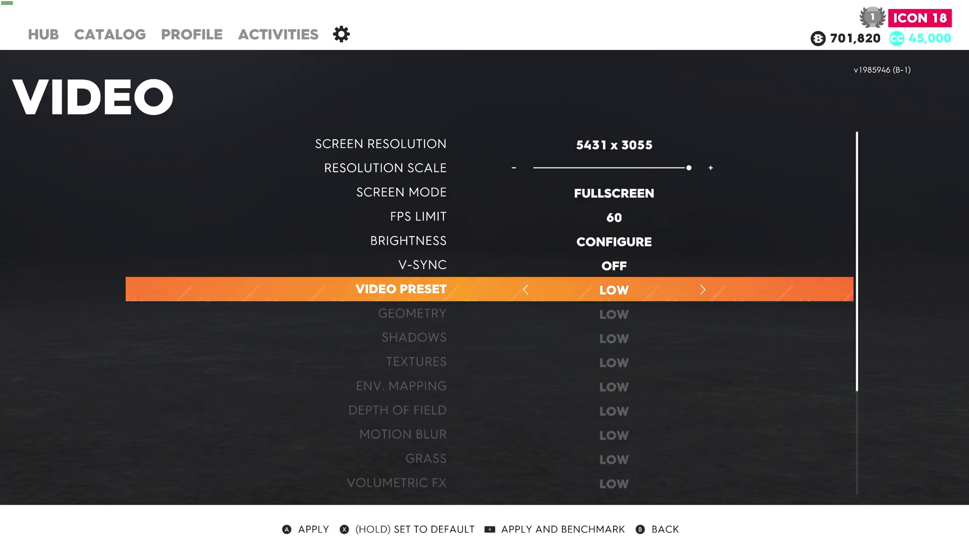
{"action": "key", "text": "Left"}
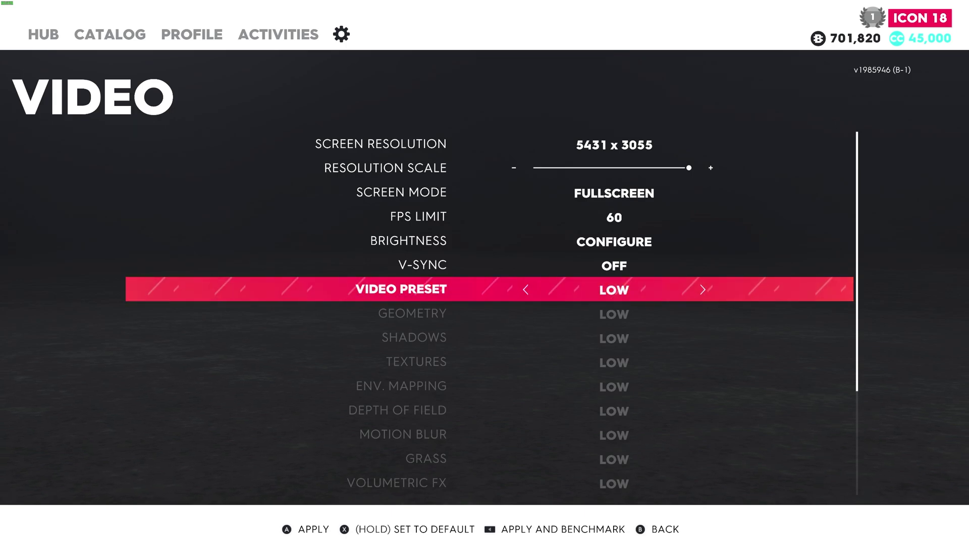
{"action": "key", "text": "Return"}
{"action": "key", "text": "Return"}
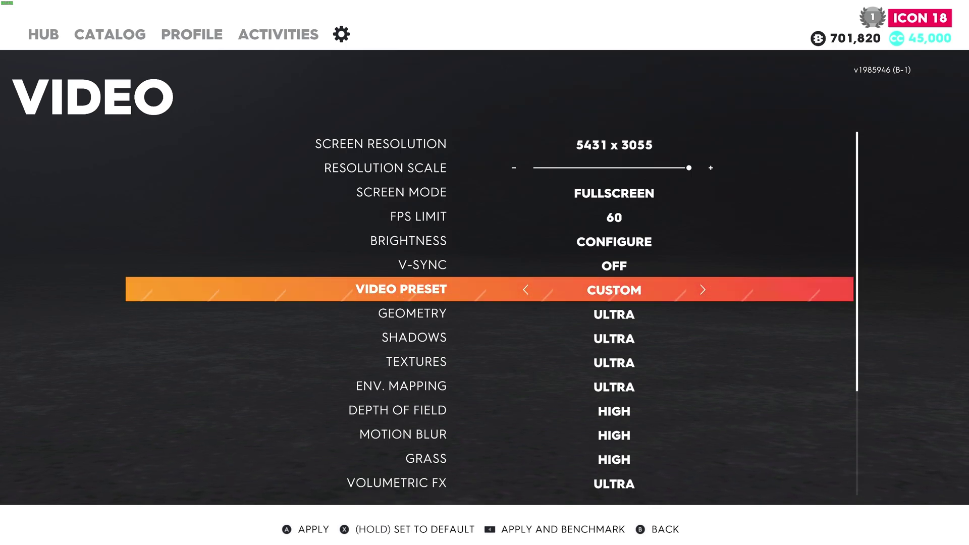
Step: Switch depth of field off and lower motion blur to Low
{"action": "key", "text": "Down"}
{"action": "key", "text": "Down"}
{"action": "key", "text": "Down"}
{"action": "key", "text": "Down"}
{"action": "key", "text": "Down"}
{"action": "key", "text": "Down"}
{"action": "key", "text": "Down"}
{"action": "key", "text": "Down"}
{"action": "key", "text": "Down"}
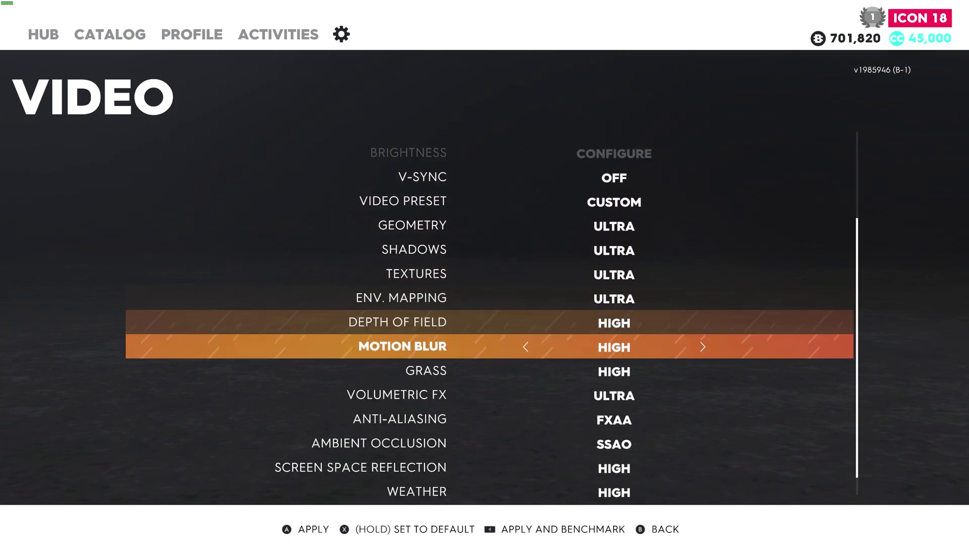
{"action": "key", "text": "Down"}
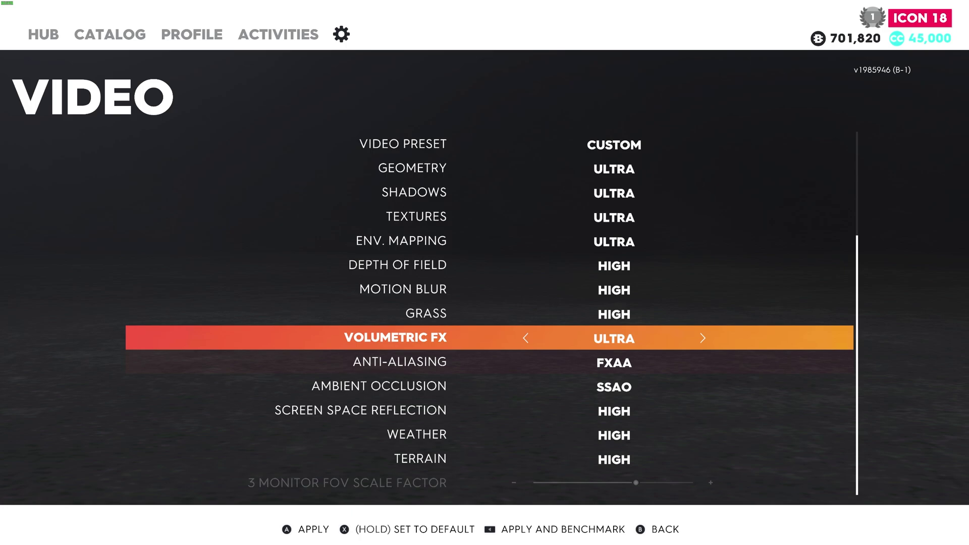
{"action": "key", "text": "Up"}
{"action": "key", "text": "Up"}
{"action": "key", "text": "Up"}
{"action": "key", "text": "Up"}
{"action": "key", "text": "Down"}
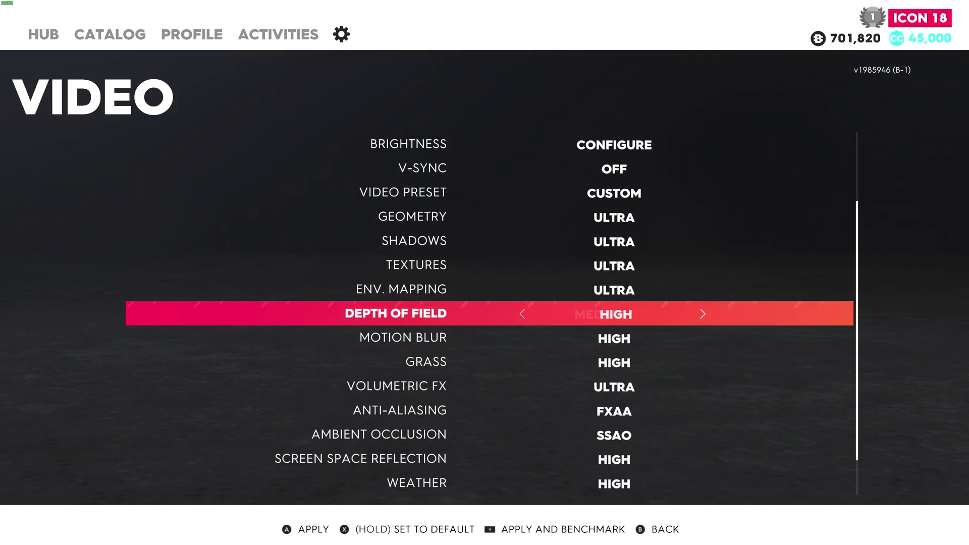
{"action": "key", "text": "Down"}
{"action": "key", "text": "Left"}
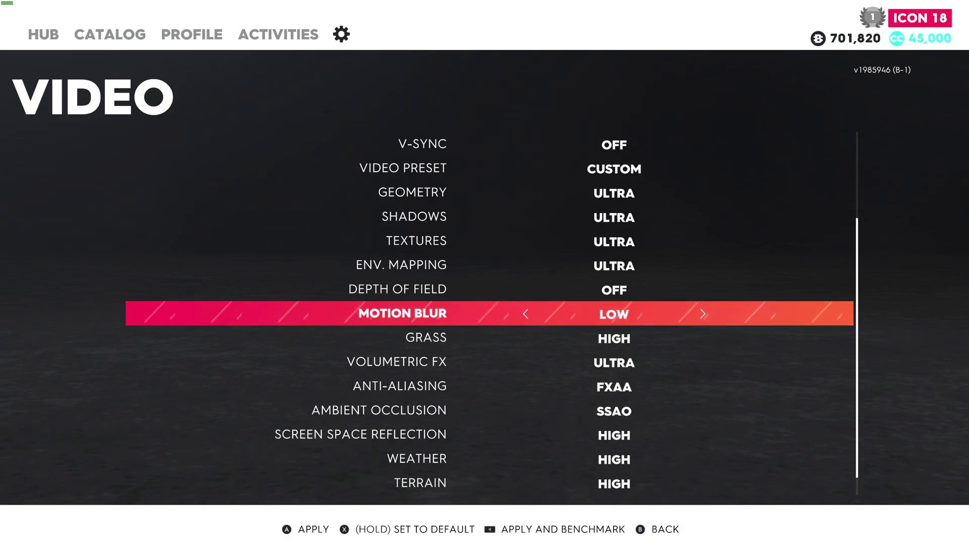
Step: Set grass and weather quality to Low and turn anti-aliasing off
{"action": "key", "text": "Down"}
{"action": "key", "text": "Left"}
{"action": "key", "text": "Right"}
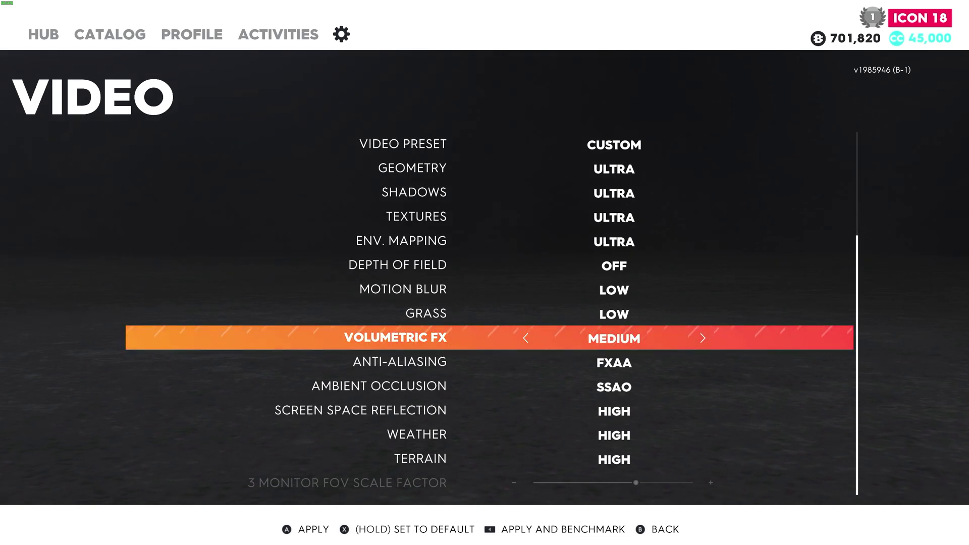
{"action": "key", "text": "Down"}
{"action": "key", "text": "Left"}
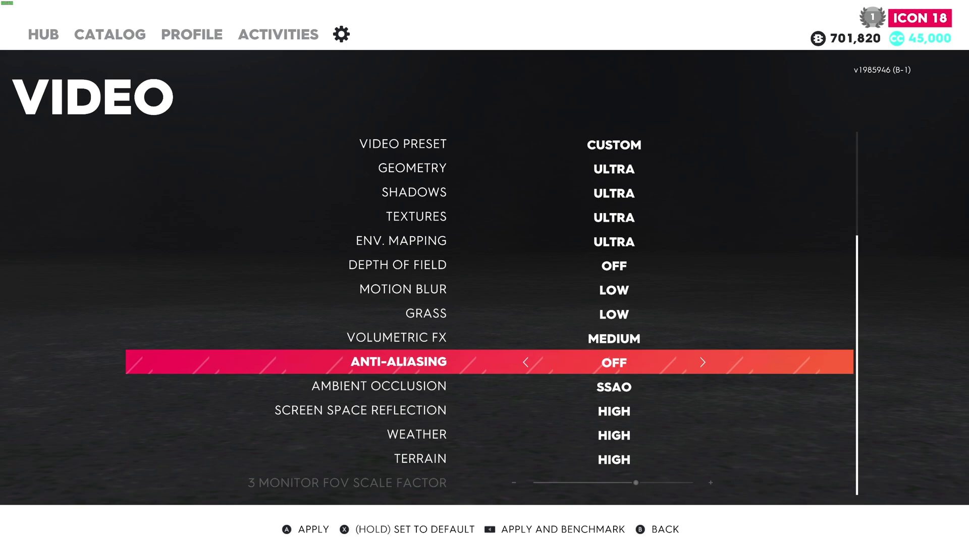
{"action": "key", "text": "Down"}
{"action": "key", "text": "Down"}
{"action": "key", "text": "Down"}
{"action": "key", "text": "Left"}
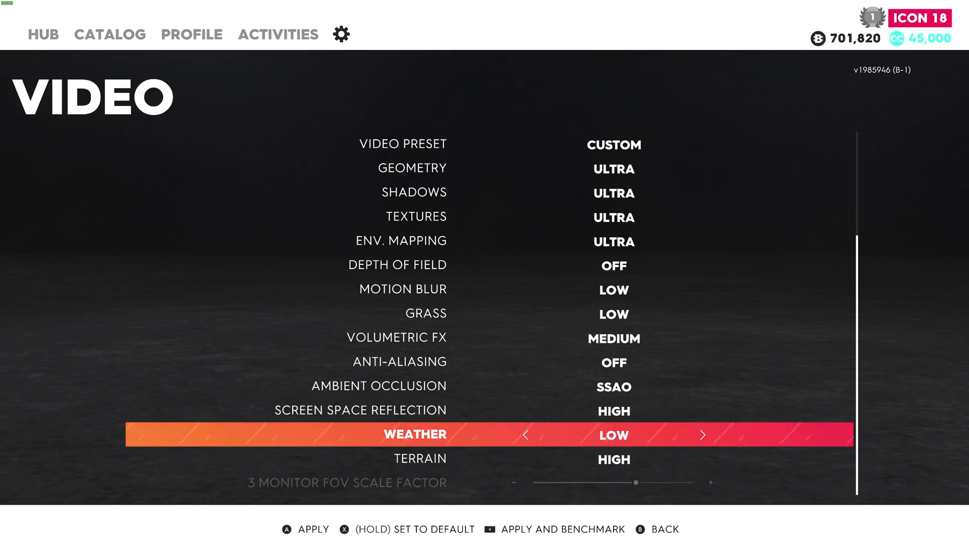
{"action": "key", "text": "Up"}
{"action": "key", "text": "Up"}
{"action": "key", "text": "Up"}
{"action": "key", "text": "Up"}
{"action": "key", "text": "Up"}
{"action": "key", "text": "Up"}
{"action": "key", "text": "Up"}
{"action": "key", "text": "Up"}
{"action": "key", "text": "Up"}
{"action": "key", "text": "Up"}
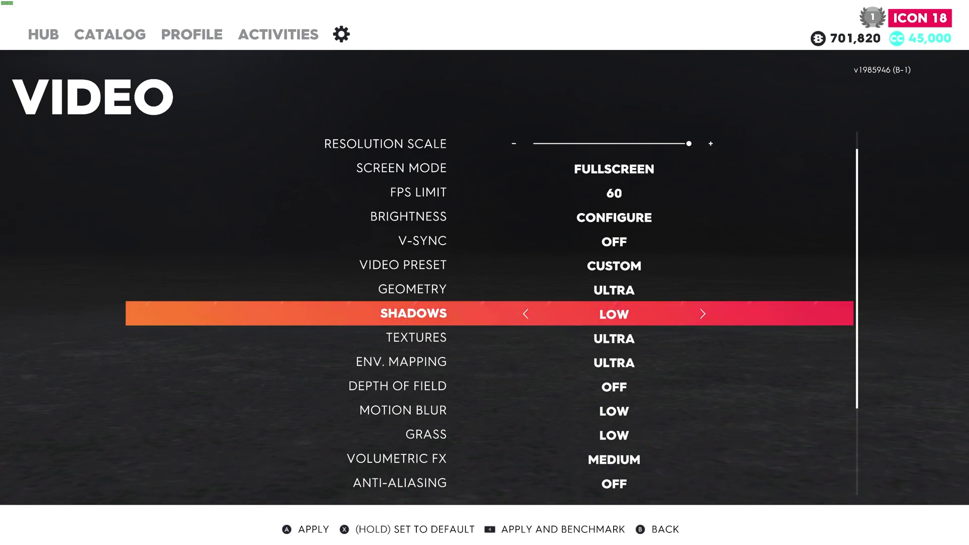
Step: Lower geometry from Ultra to Medium, leaving shadows on Low
{"action": "key", "text": "Up"}
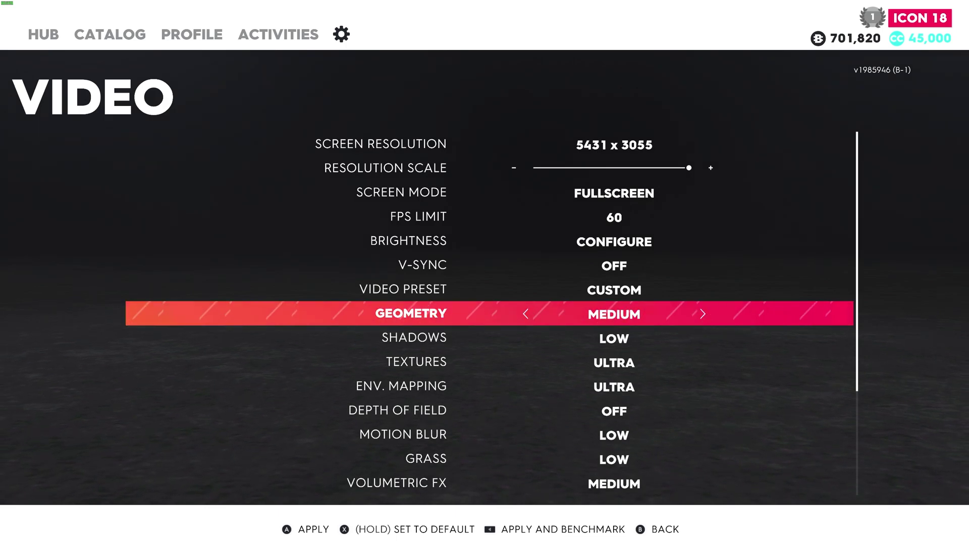
Step: Step textures down from Ultra through High and Medium to Low to compare
{"action": "key", "text": "Down"}
{"action": "key", "text": "Down"}
{"action": "key", "text": "Down"}
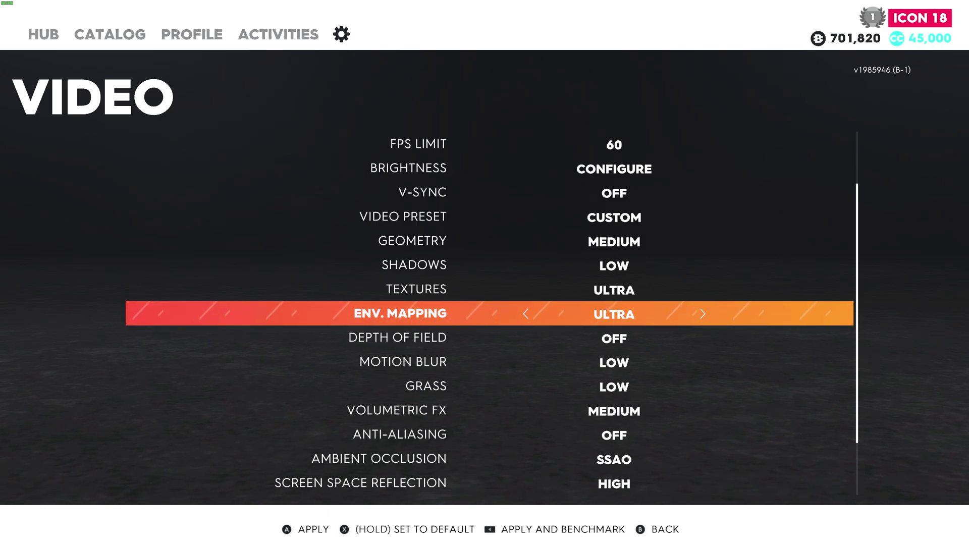
{"action": "key", "text": "Up"}
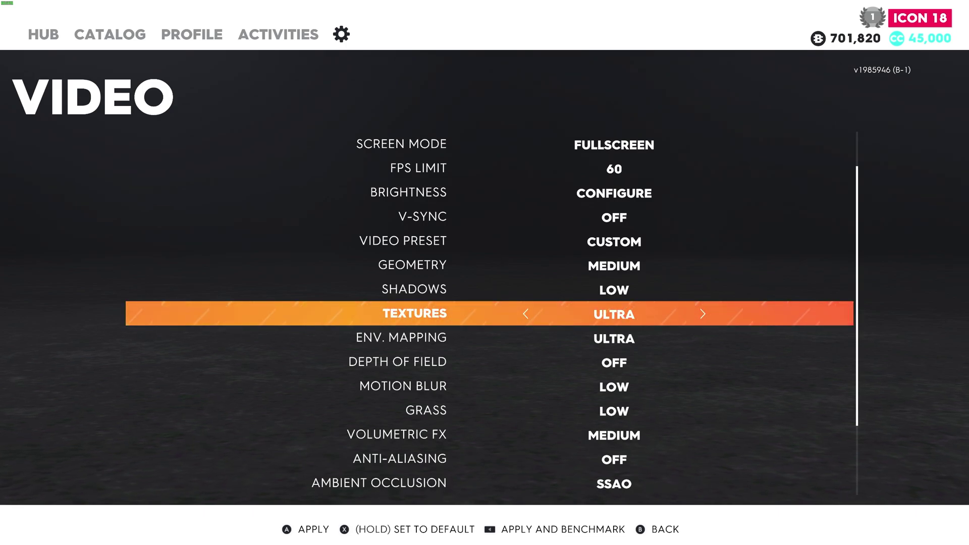
{"action": "key", "text": "Left"}
{"action": "key", "text": "Down"}
{"action": "key", "text": "Left"}
{"action": "key", "text": "Up"}
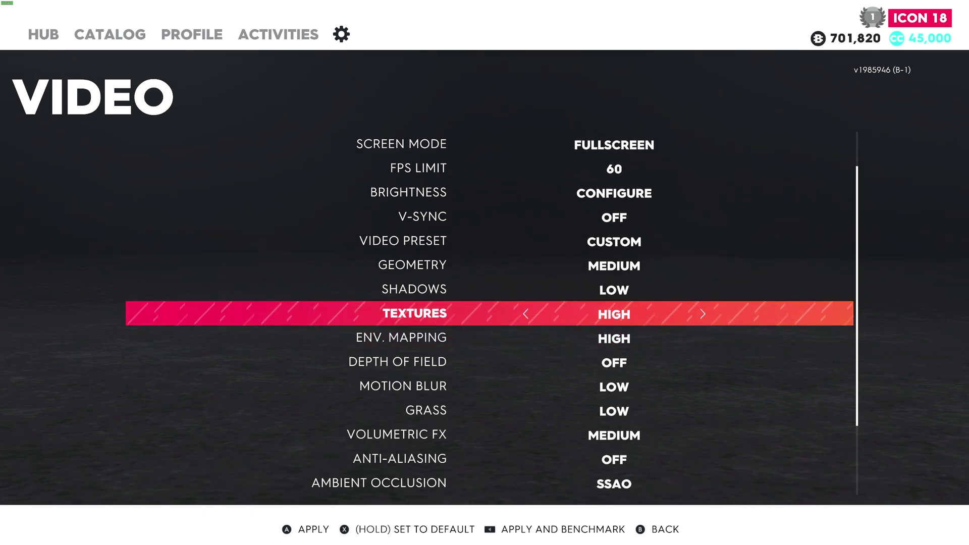
{"action": "key", "text": "Left"}
{"action": "key", "text": "Down"}
{"action": "key", "text": "Left"}
{"action": "key", "text": "Up"}
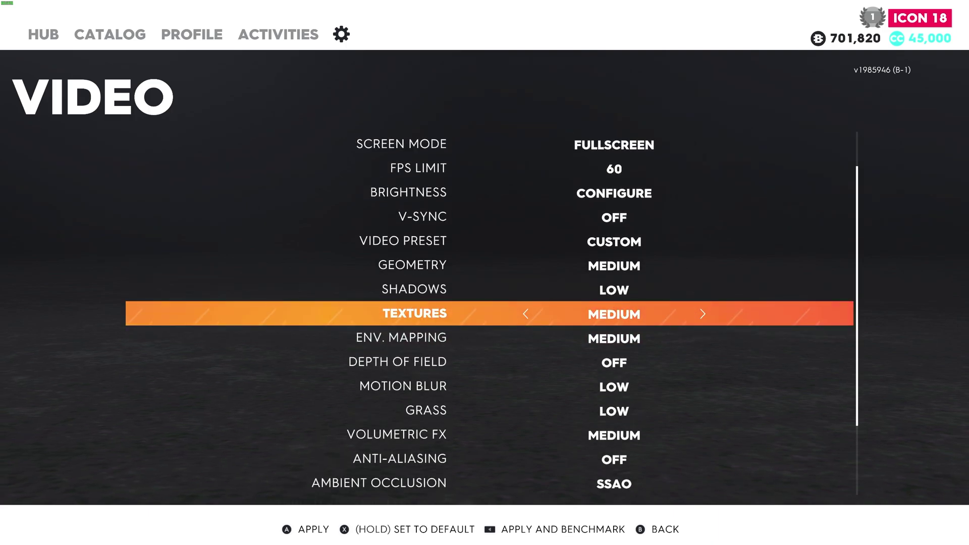
{"action": "key", "text": "Down"}
{"action": "key", "text": "Left"}
{"action": "key", "text": "Up"}
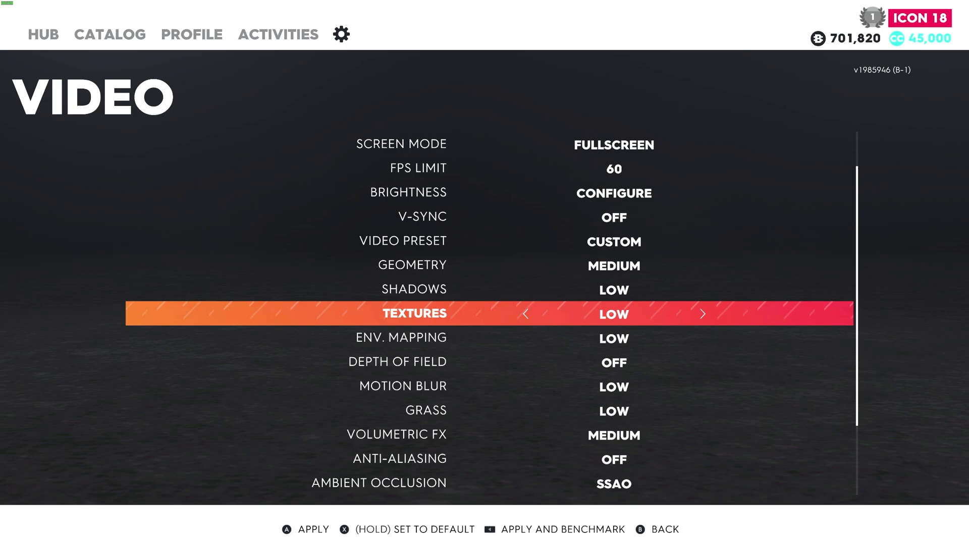
Step: Raise textures back to Ultra and set environment mapping to High
{"action": "key", "text": "Left"}
{"action": "key", "text": "Down"}
{"action": "key", "text": "Left"}
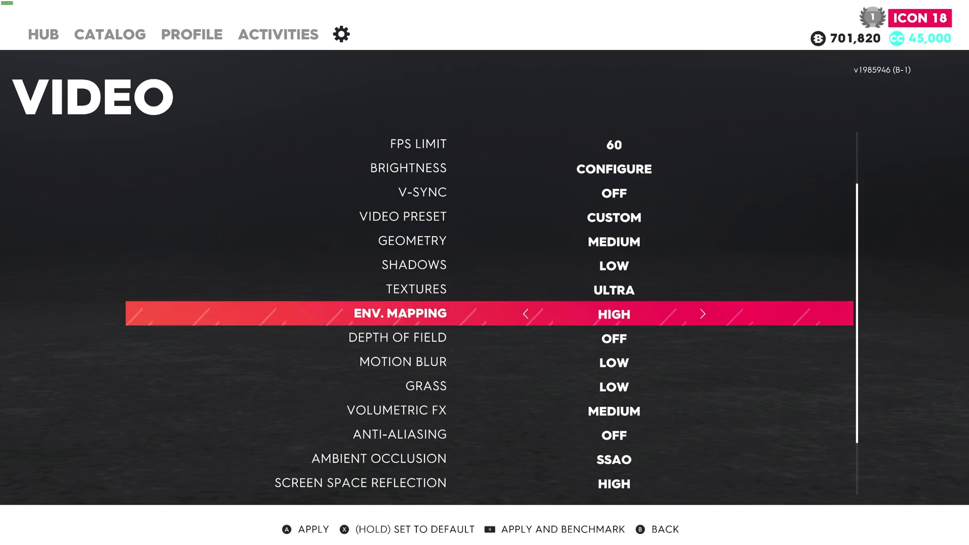
{"action": "key", "text": "Down"}
{"action": "key", "text": "Down"}
{"action": "key", "text": "Down"}
{"action": "key", "text": "Down"}
{"action": "key", "text": "Down"}
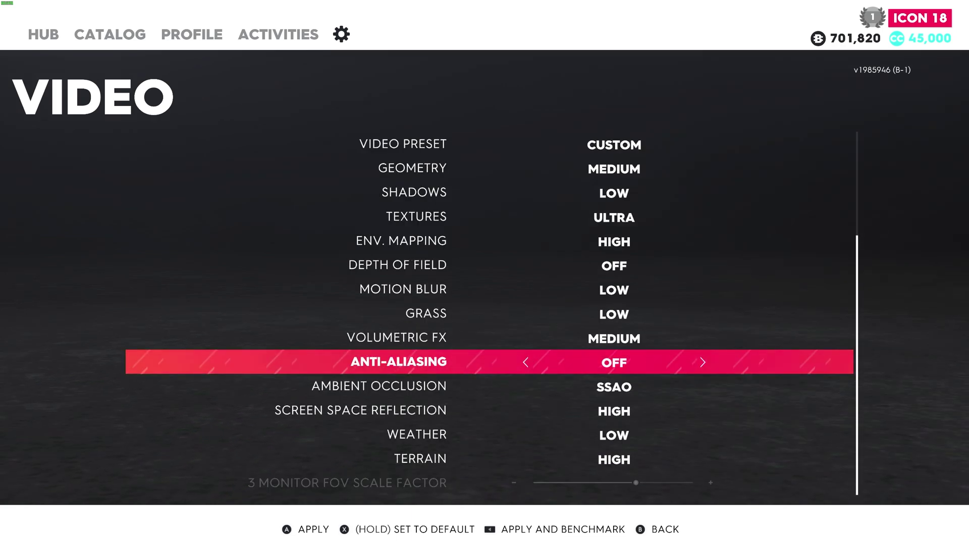
Step: Set ambient occlusion to SSAO+, screen space reflection to Low and terrain to Medium
{"action": "key", "text": "Down"}
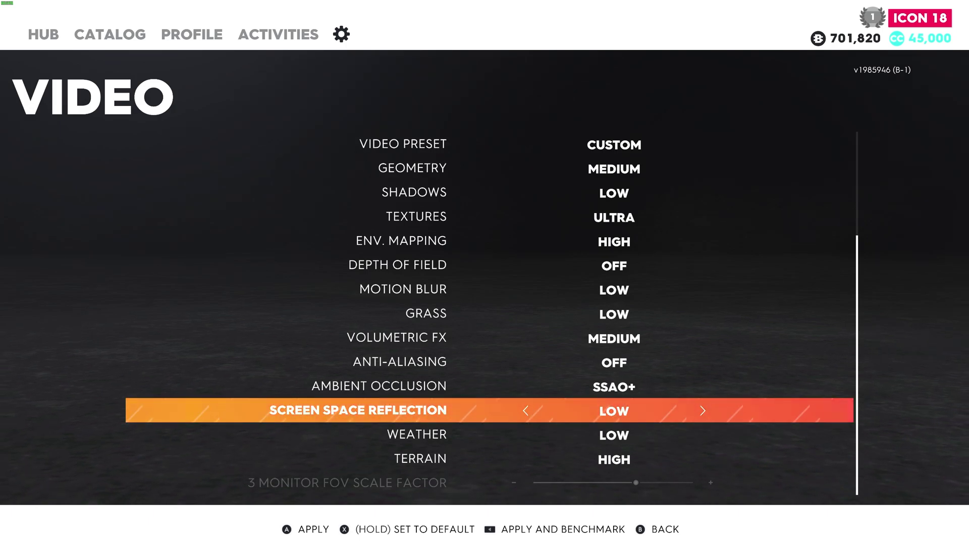
{"action": "key", "text": "Down"}
{"action": "key", "text": "Down"}
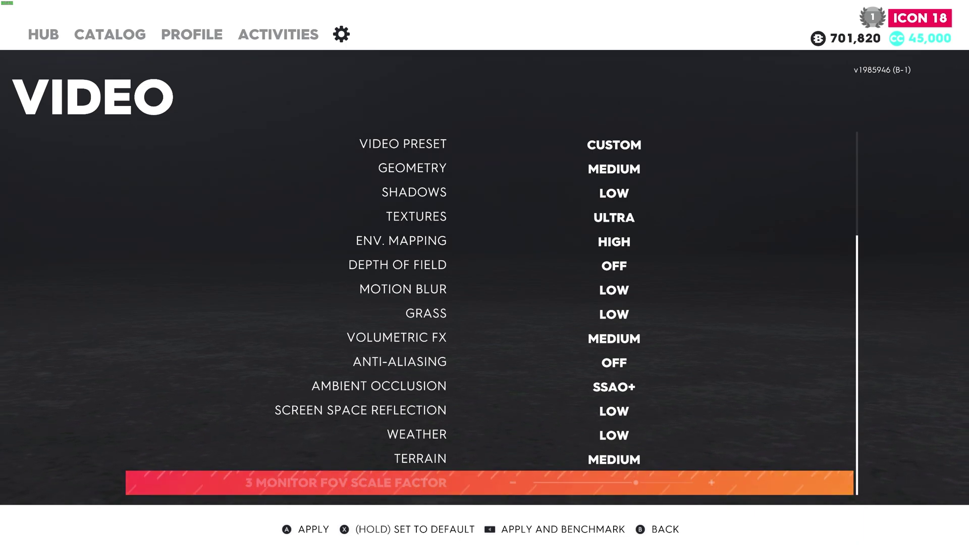
{"action": "key", "text": "Up"}
{"action": "key", "text": "Up"}
{"action": "key", "text": "Up"}
{"action": "key", "text": "Up"}
{"action": "key", "text": "Up"}
{"action": "key", "text": "Up"}
{"action": "key", "text": "Up"}
{"action": "key", "text": "Up"}
{"action": "key", "text": "Up"}
{"action": "key", "text": "Up"}
{"action": "key", "text": "Up"}
{"action": "key", "text": "Up"}
{"action": "key", "text": "Up"}
{"action": "key", "text": "Up"}
{"action": "key", "text": "Up"}
{"action": "key", "text": "Up"}
{"action": "key", "text": "Up"}
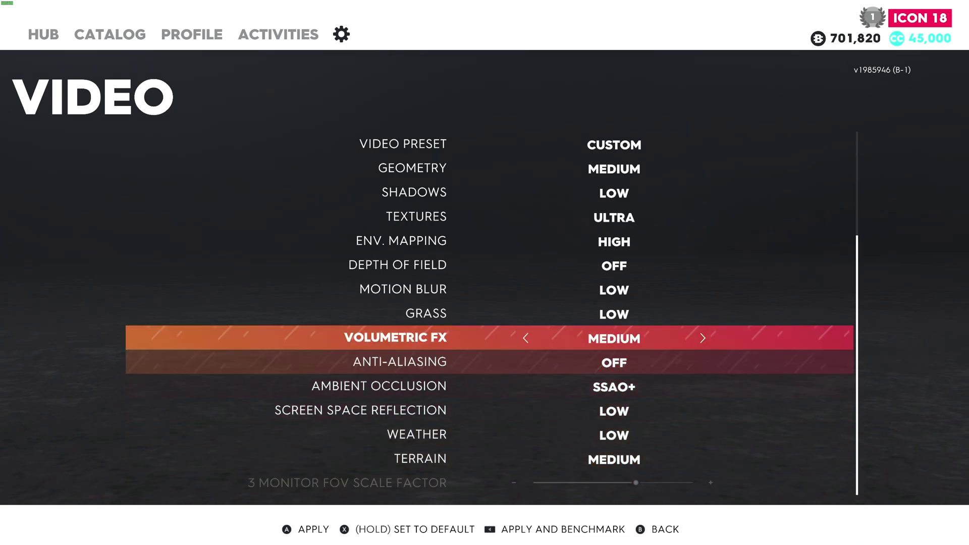
{"action": "key", "text": "Up"}
{"action": "key", "text": "Up"}
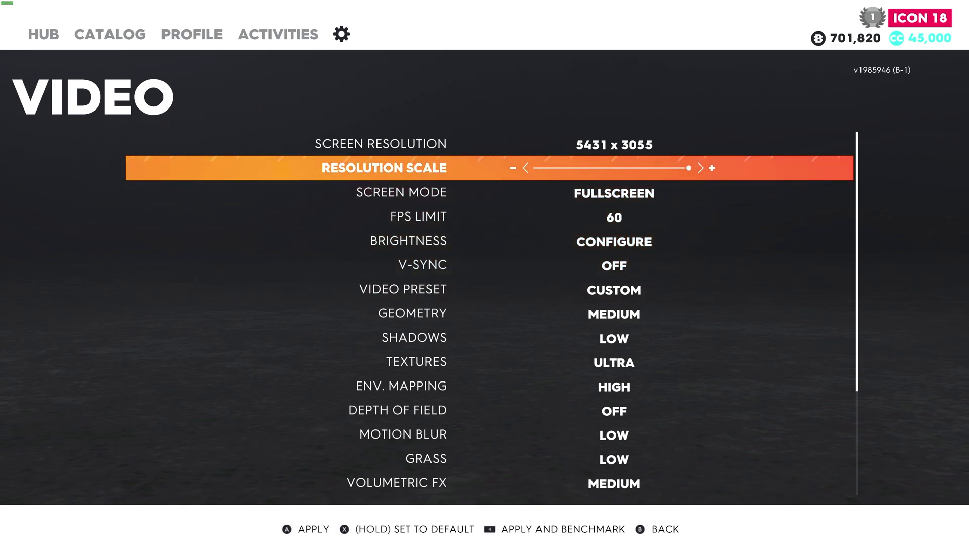
Step: Apply the new settings, exit to free drive and accelerate the F1 car through the intersection
{"action": "key", "text": "Return"}
{"action": "key", "text": "Return"}
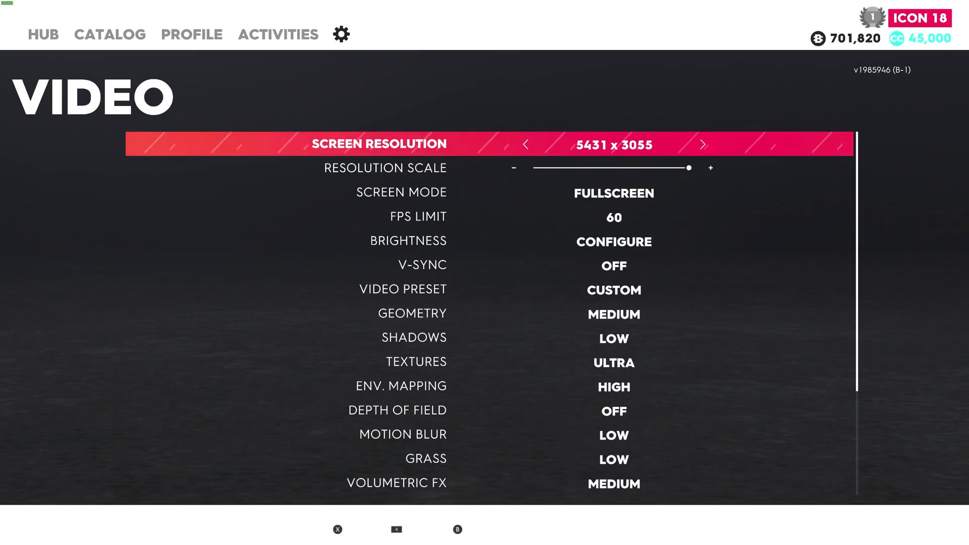
{"action": "key", "text": "Escape"}
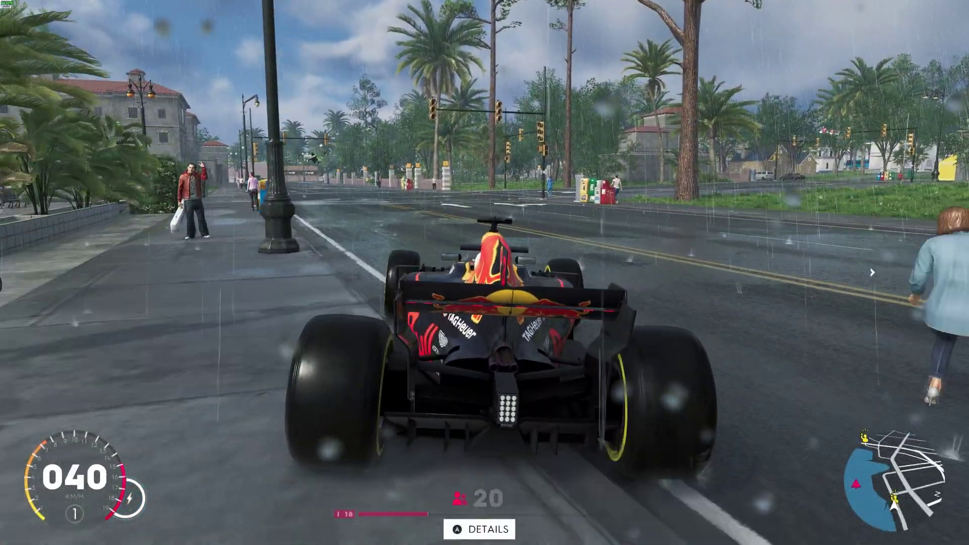
{"action": "key", "text": "w"}
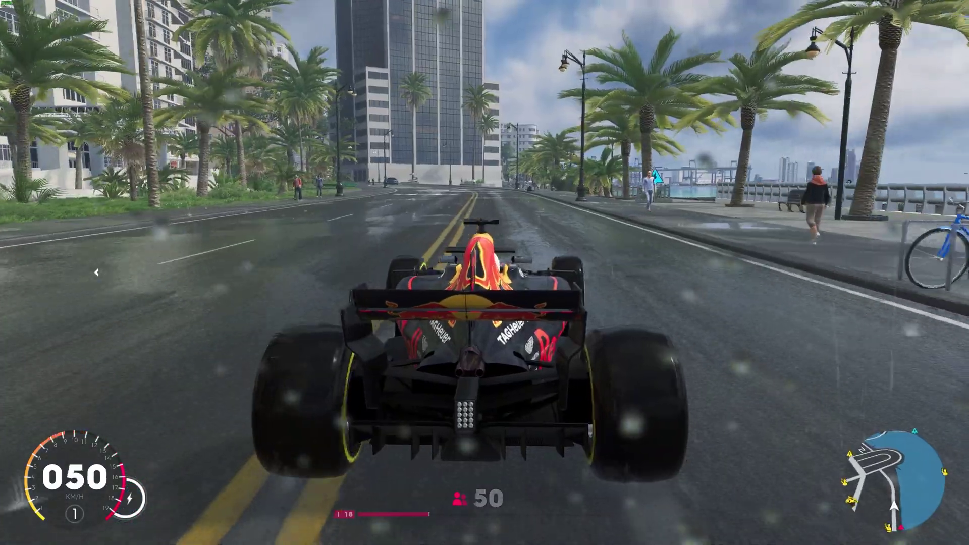
{"action": "key", "text": "w"}
{"action": "key", "text": "w"}
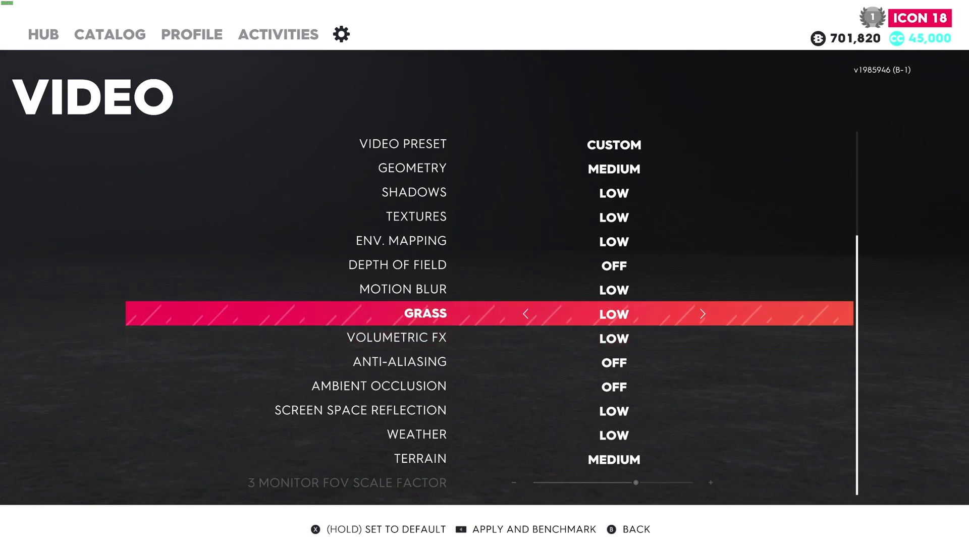
Step: Confirm the lowered settings and drive downtown, turning left through the intersection
{"action": "key", "text": "Return"}
{"action": "key", "text": "Return"}
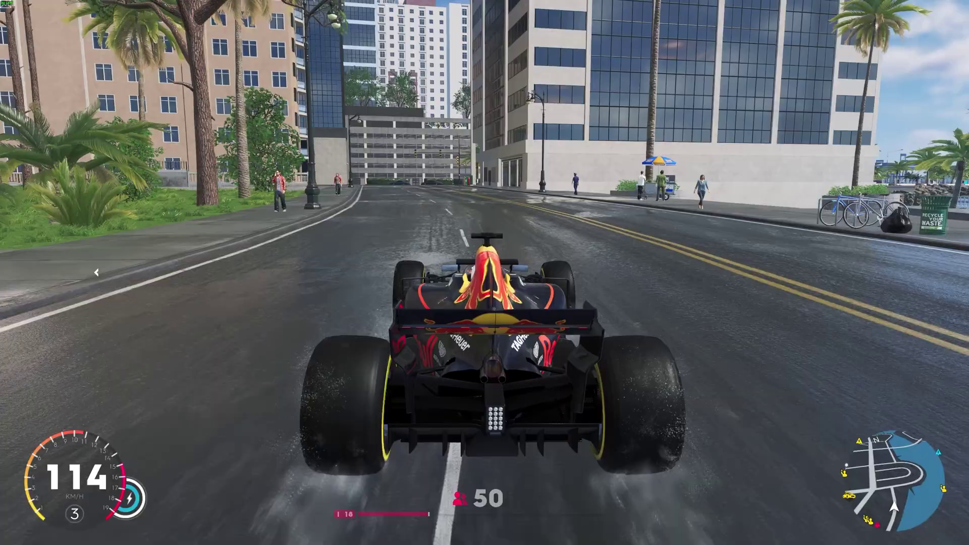
{"action": "key", "text": "Left"}
{"action": "key", "text": "Down"}
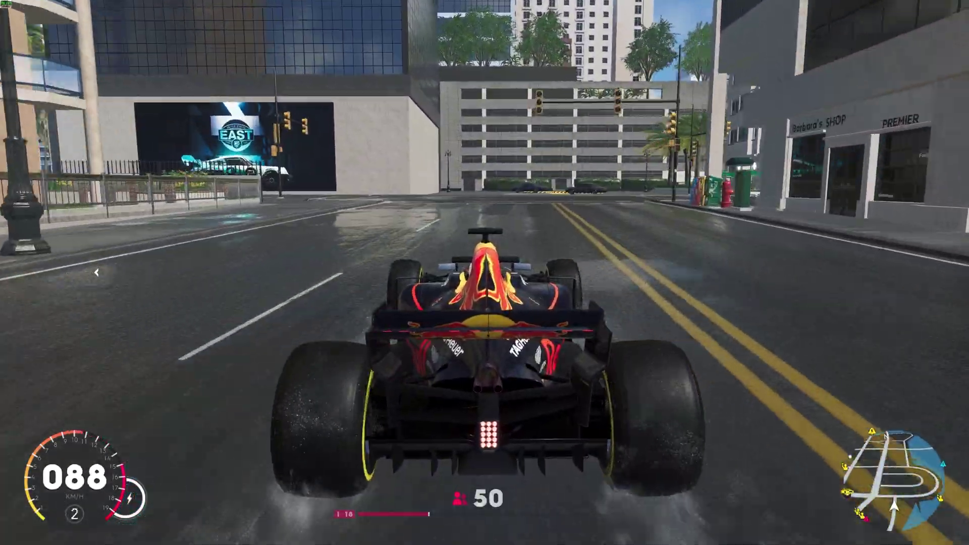
{"action": "key", "text": "Left"}
{"action": "key", "text": "Down"}
Step: Test-drive along the long street beneath the overpass and turn onto a new street
{"action": "key", "text": "Up"}
{"action": "key", "text": "Down"}
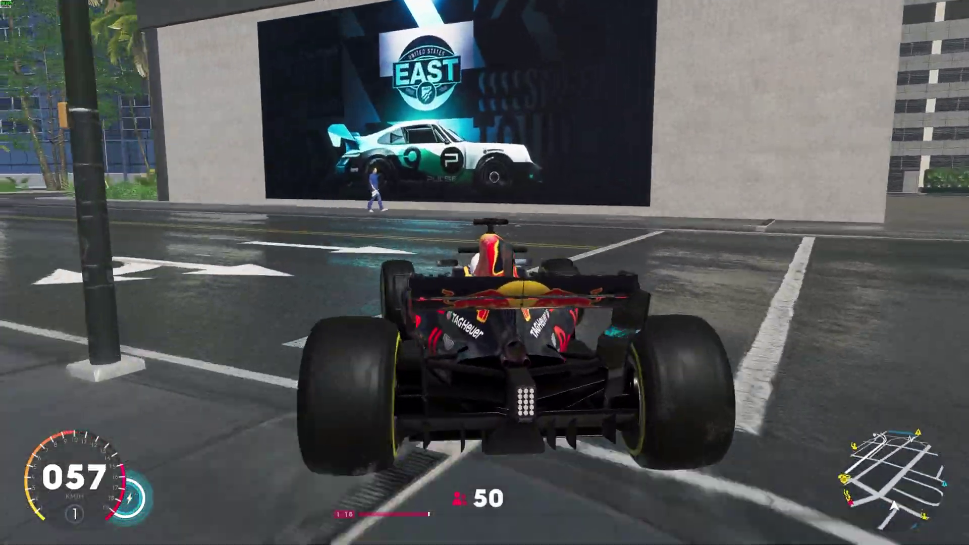
{"action": "key", "text": "Left"}
{"action": "key", "text": "Up"}
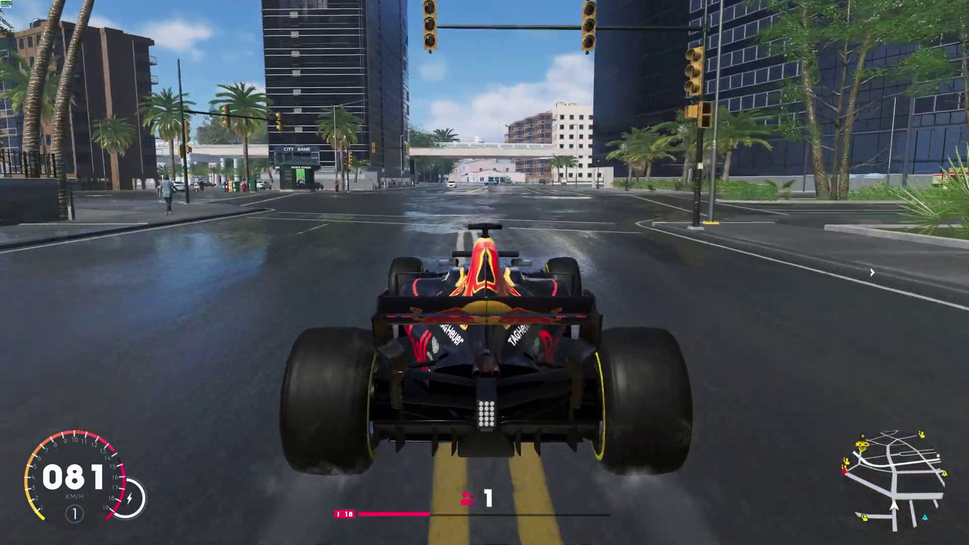
{"action": "key", "text": "Up"}
{"action": "key", "text": "Right"}
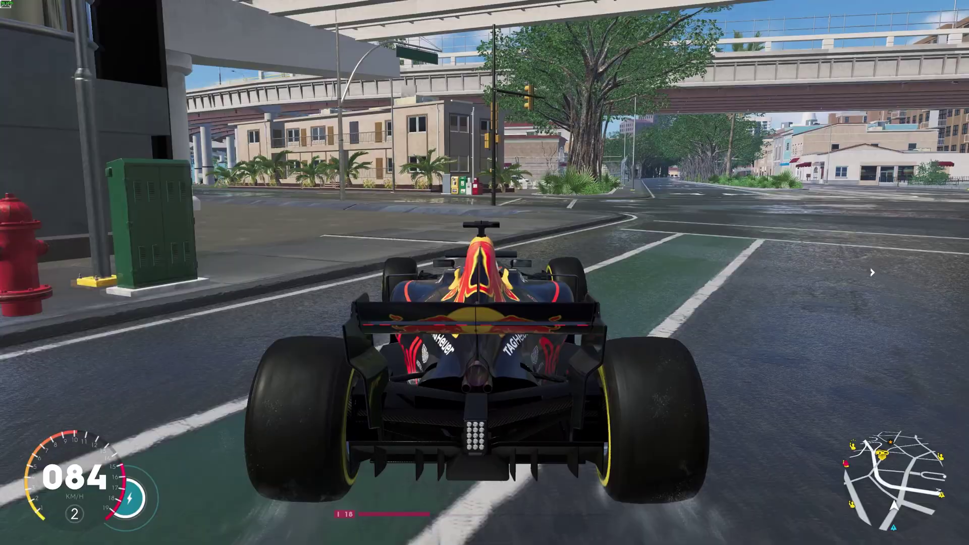
{"action": "key", "text": "a"}
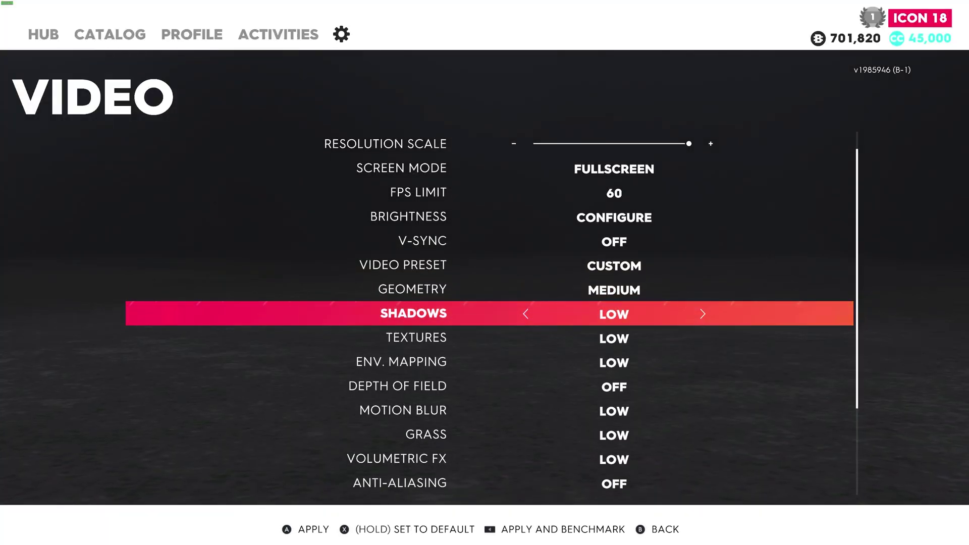
Step: Confirm keeping the new video settings with shadows, textures and volumetric FX at Low
{"action": "key", "text": "Return"}
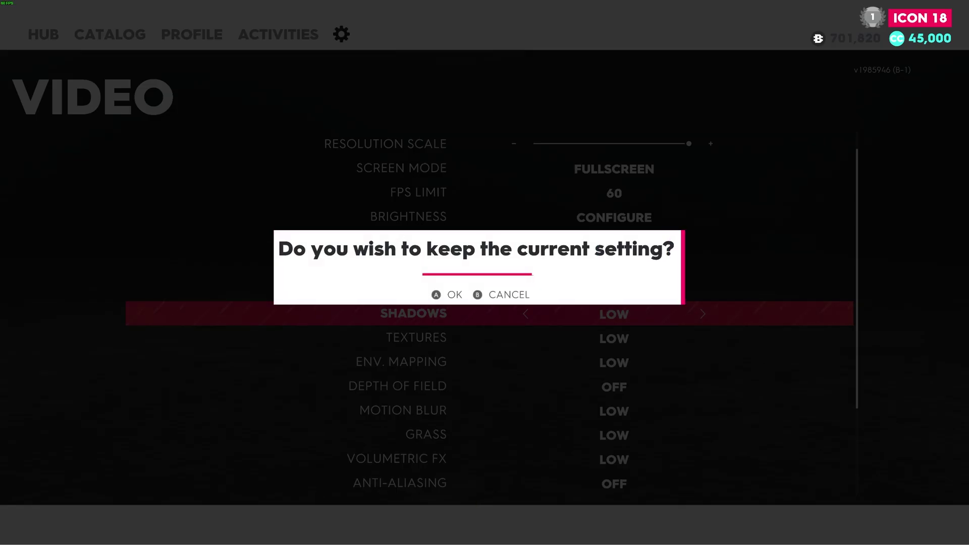